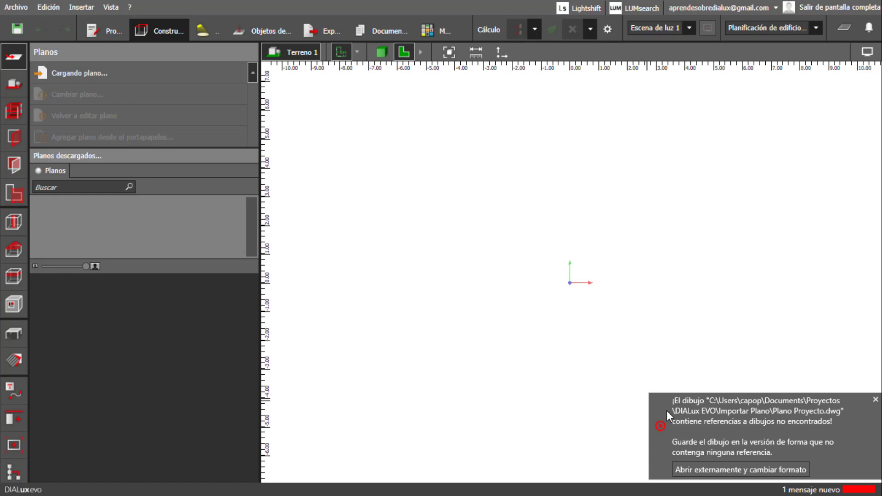
Open Plano Proyecto externally in AutoCAD and bring up the attached xref's options.
{"action": "left_click", "coordinate": [678, 467]}
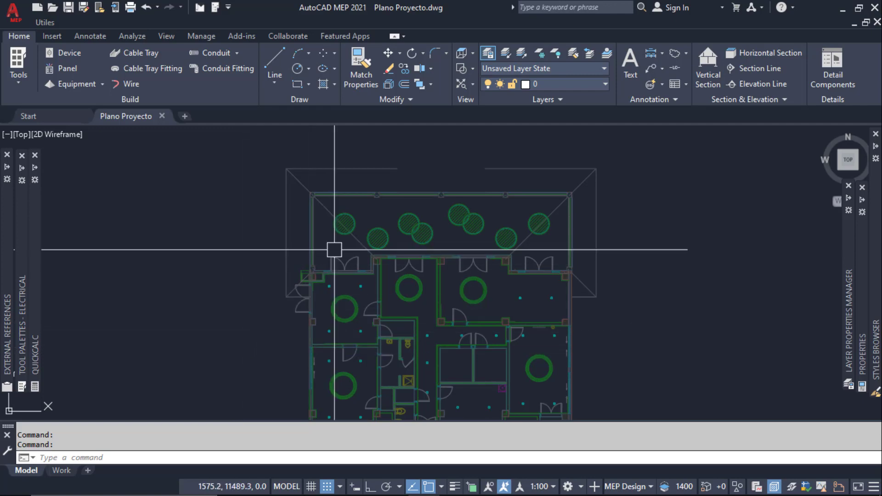
{"action": "left_click", "coordinate": [338, 232]}
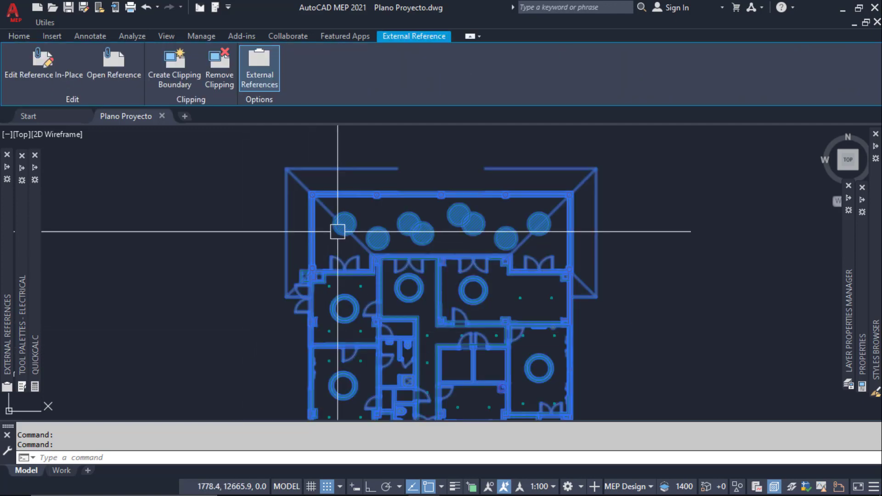
{"action": "right_click", "coordinate": [338, 231]}
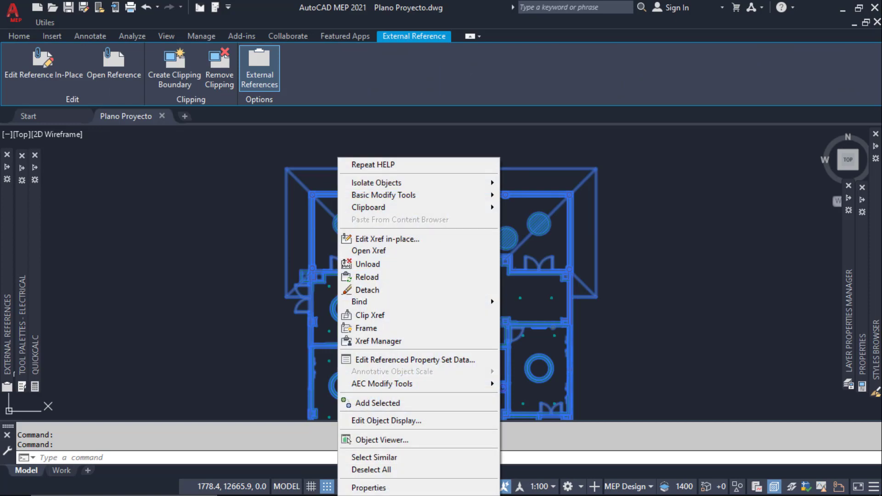
Open the Plano Referencia xref in its own tab and window-select its whole floor plan.
{"action": "left_click", "coordinate": [378, 253]}
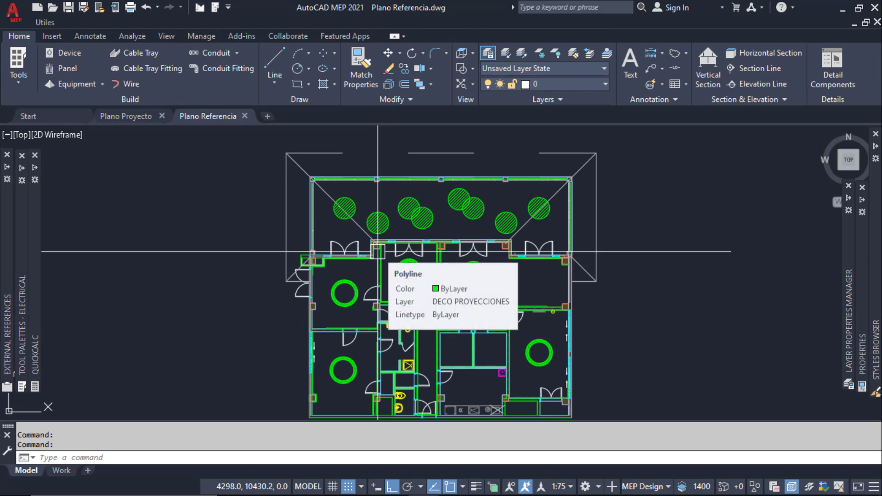
{"action": "scroll", "coordinate": [257, 281], "scroll_direction": "down", "scroll_amount": 2}
{"action": "middle_click_drag", "start_coordinate": [257, 281], "coordinate": [315, 281]}
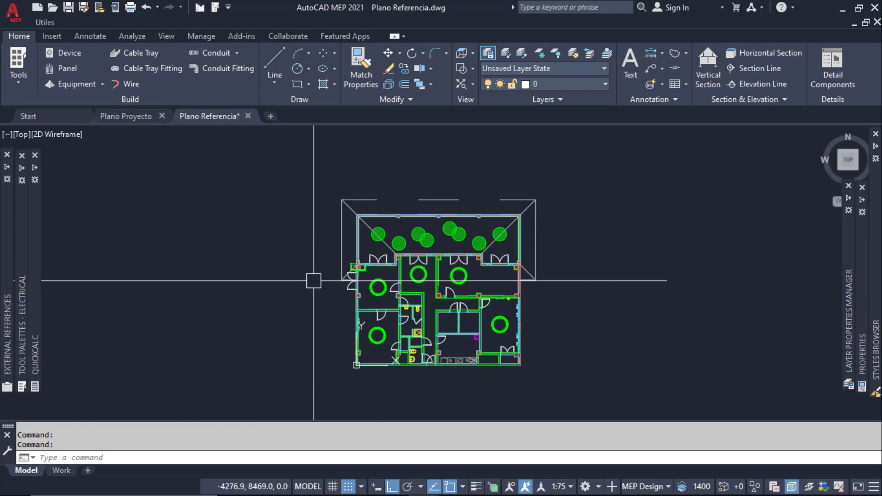
{"action": "left_click", "coordinate": [311, 182]}
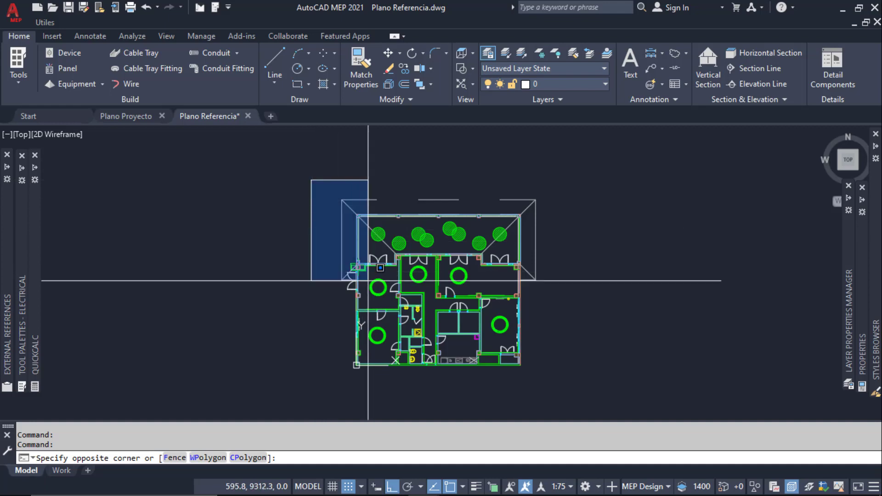
{"action": "key", "text": "Escape"}
{"action": "key", "text": "Escape"}
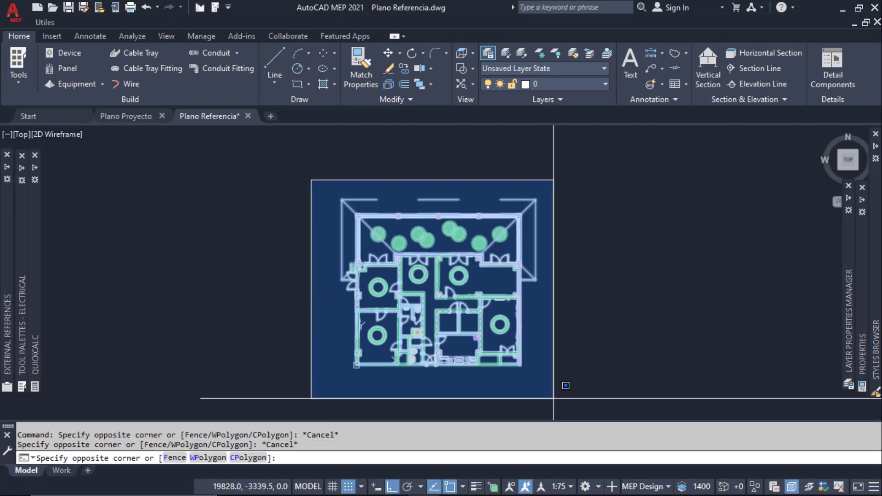
{"action": "left_click", "coordinate": [554, 399]}
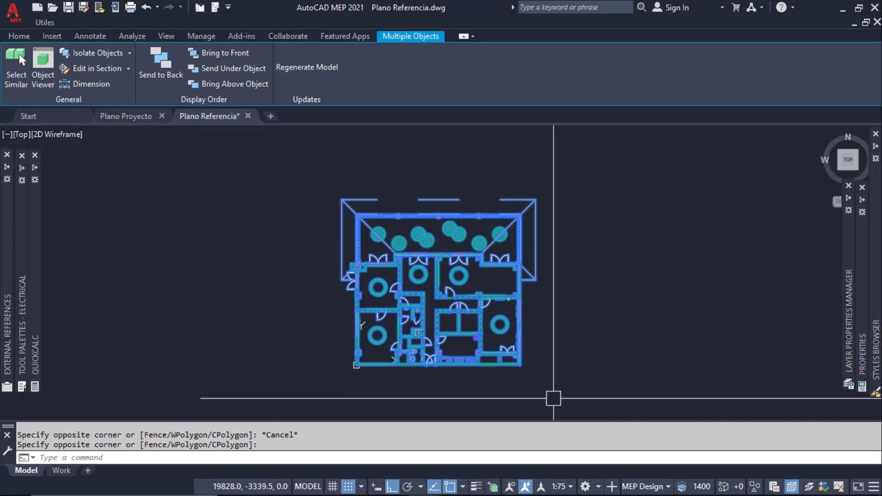
Copy all 1030 reference objects with COPYBASE using base point 0,0,0.
{"action": "type", "text": "co"}
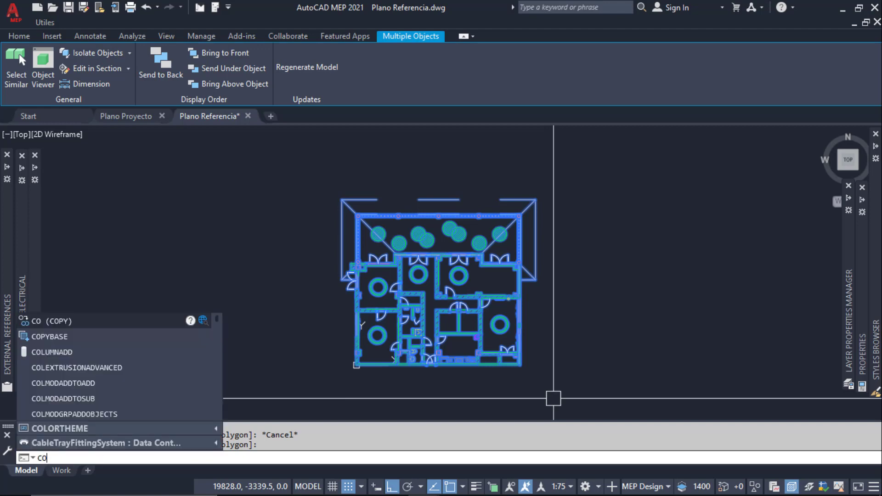
{"action": "type", "text": "py"}
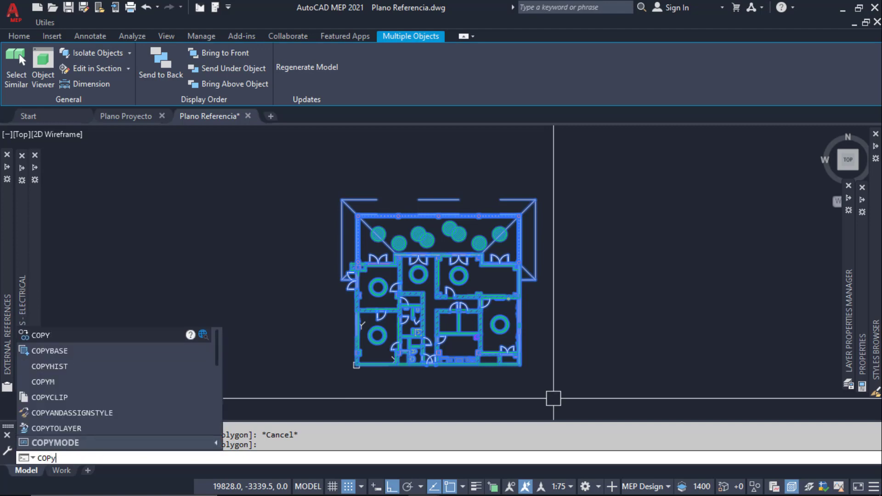
{"action": "type", "text": "base"}
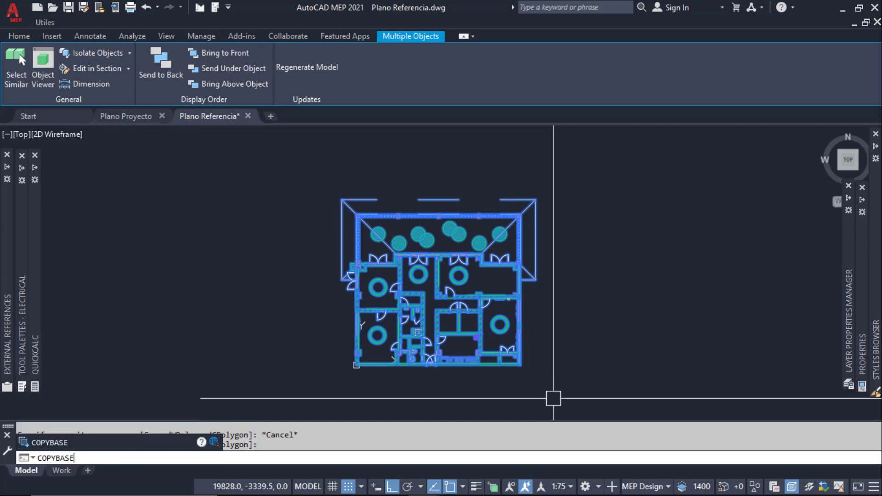
{"action": "key", "text": "Return"}
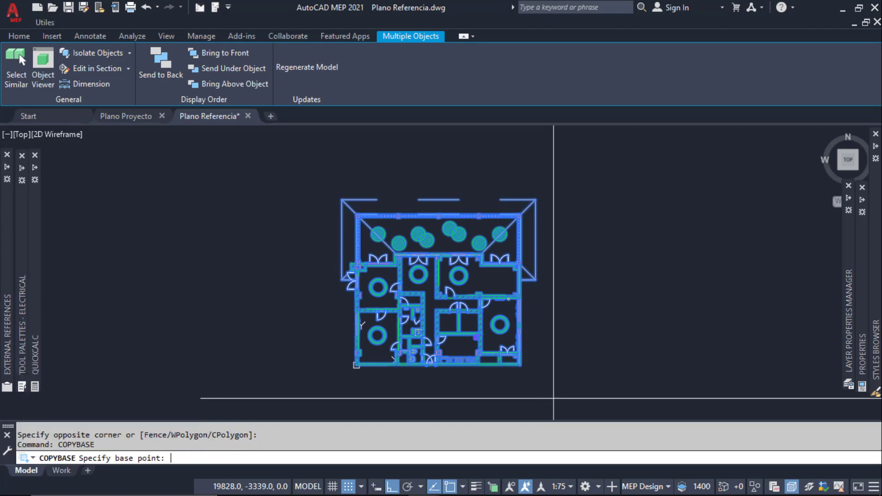
{"action": "type", "text": "0"}
{"action": "type", "text": ",0,0"}
{"action": "key", "text": "Return"}
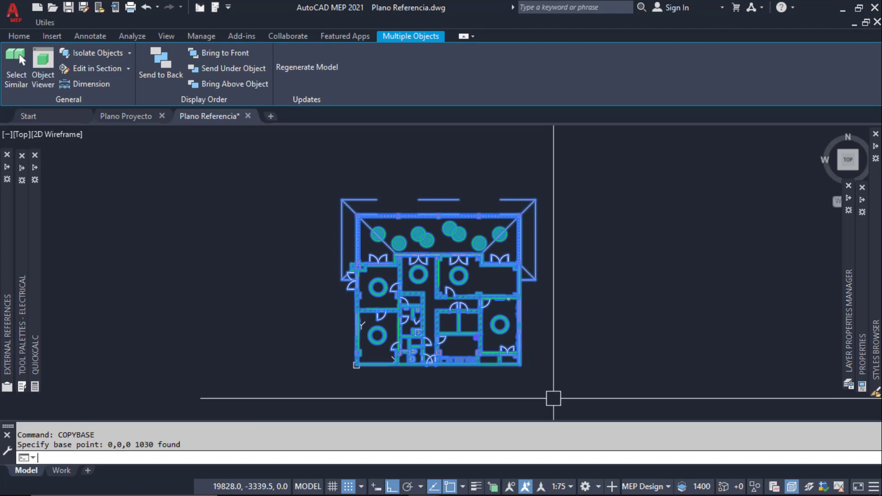
{"action": "key", "text": "Escape"}
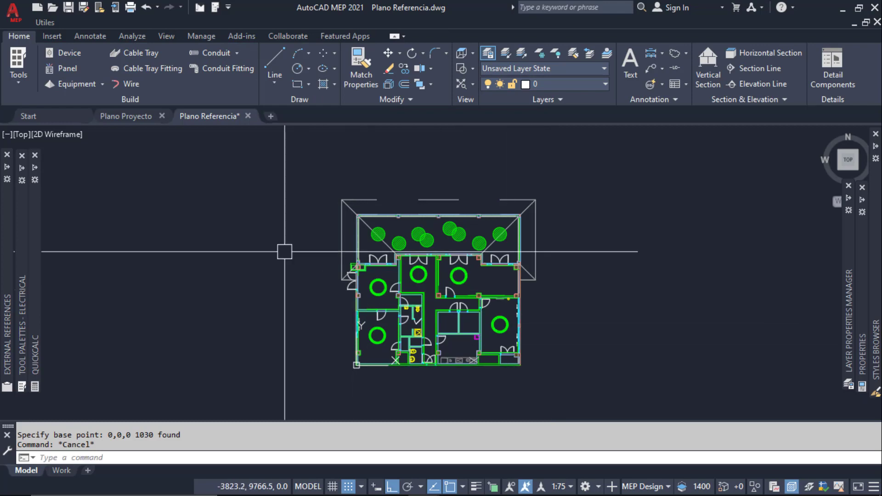
Paste the copied floor plan into Plano Proyecto at 0,0,0 and bring it fully into view.
{"action": "left_click", "coordinate": [123, 118]}
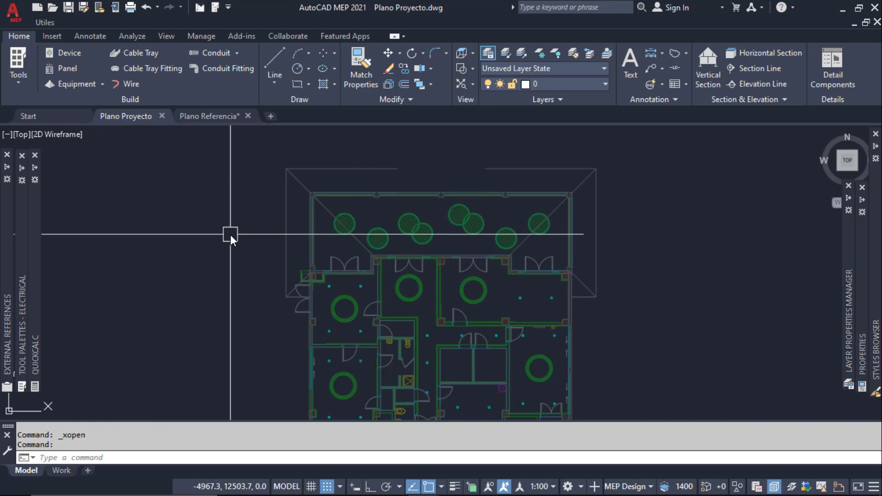
{"action": "key", "text": "ctrl+v"}
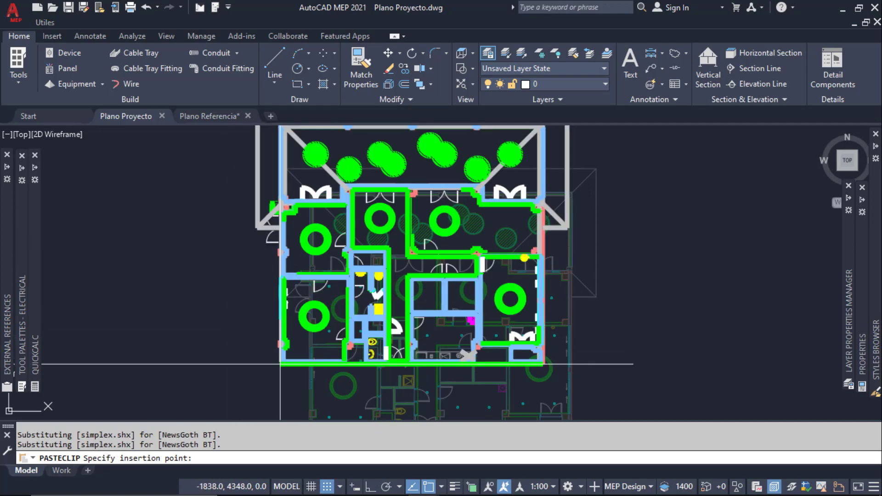
{"action": "type", "text": "0"}
{"action": "type", "text": ",0,"}
{"action": "type", "text": "0"}
{"action": "key", "text": "Return"}
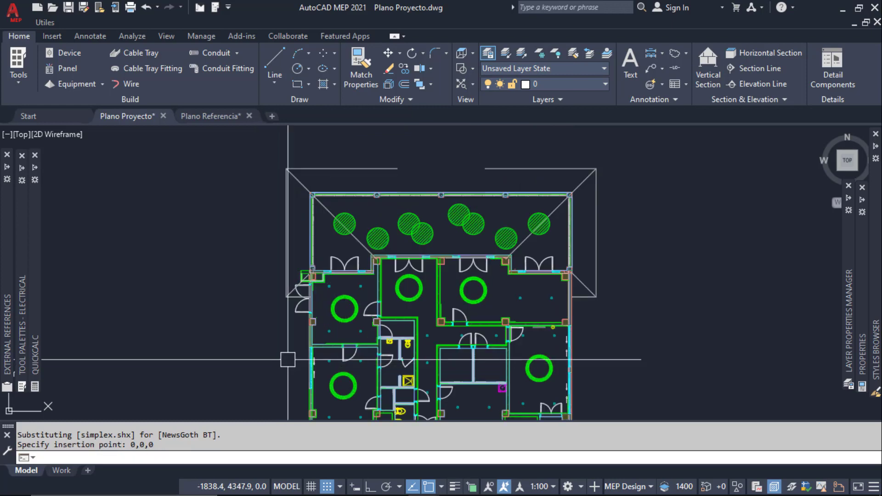
{"action": "scroll", "coordinate": [279, 364], "scroll_direction": "down", "scroll_amount": 2}
{"action": "middle_click_drag", "start_coordinate": [292, 350], "coordinate": [351, 313]}
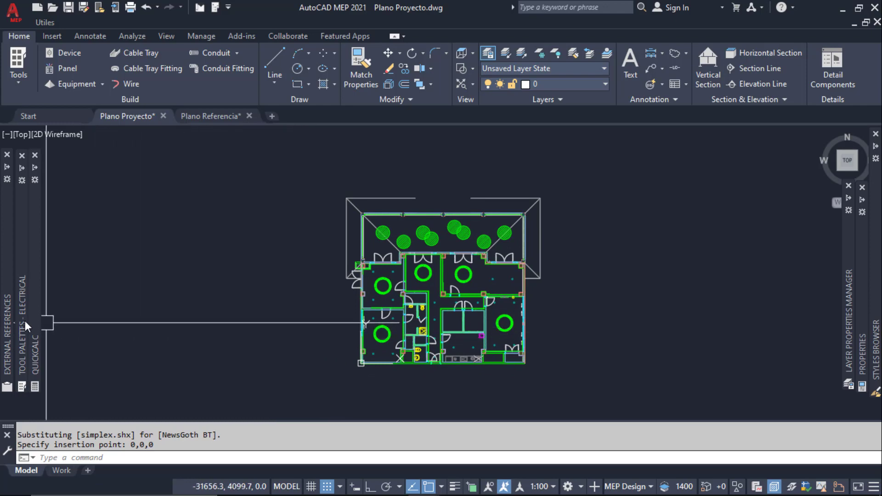
Detach the Plano Referencia xref via External References and save Plano Proyecto.dwg.
{"action": "left_click", "coordinate": [8, 326]}
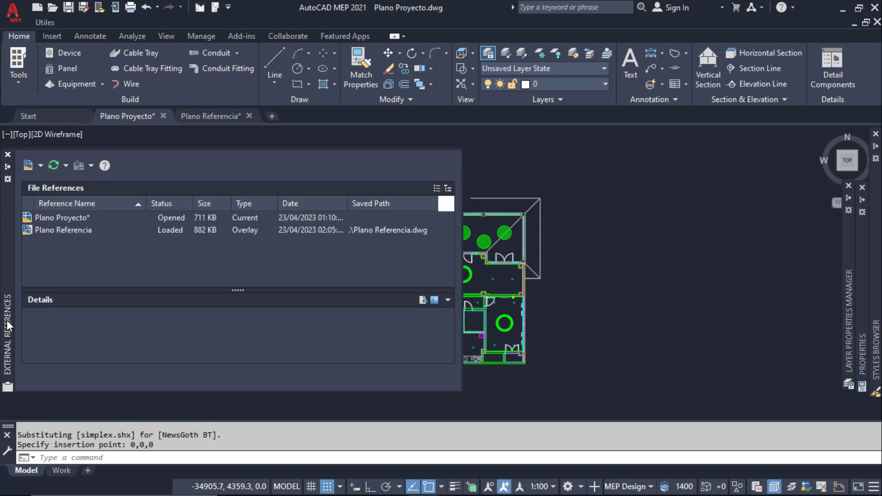
{"action": "left_click", "coordinate": [73, 233]}
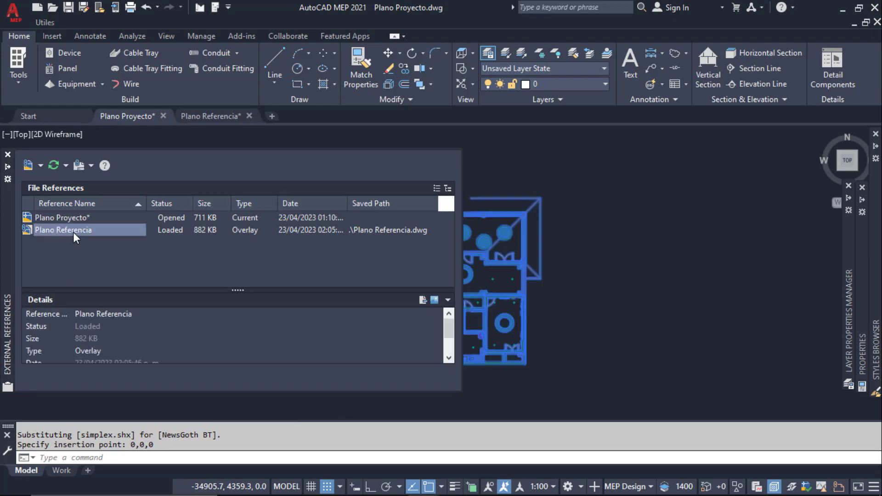
{"action": "right_click", "coordinate": [73, 233]}
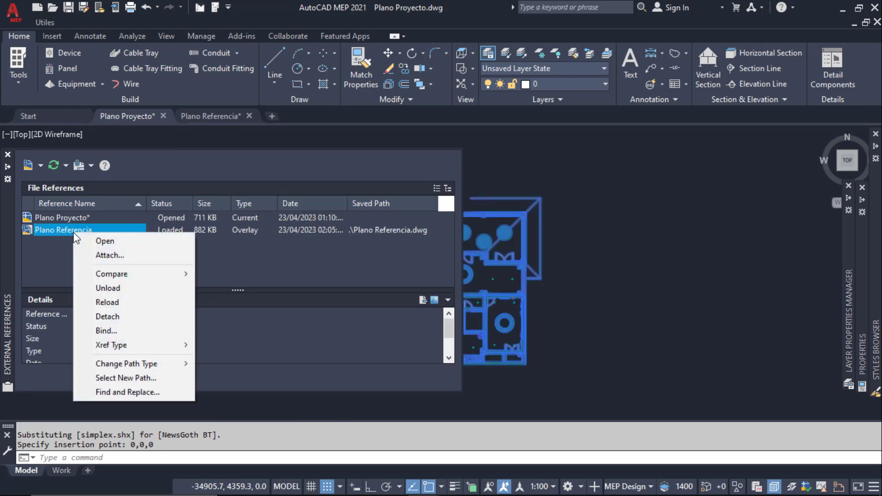
{"action": "left_click", "coordinate": [102, 316]}
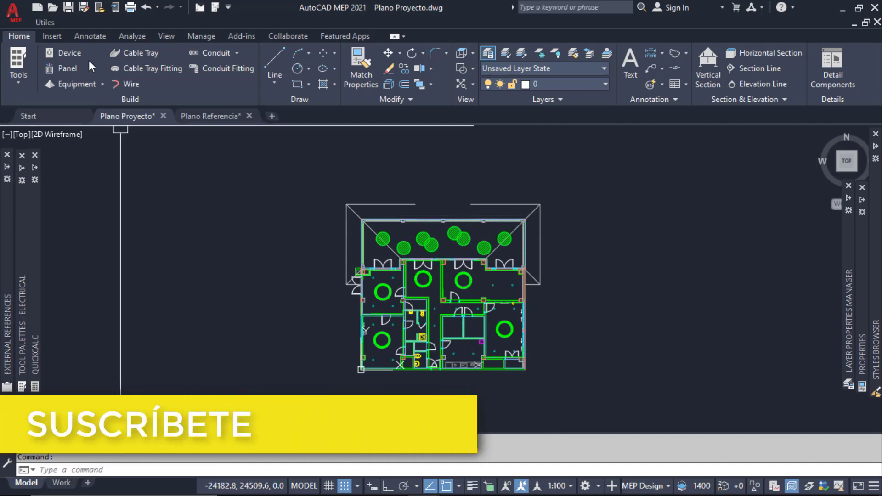
{"action": "left_click", "coordinate": [67, 9]}
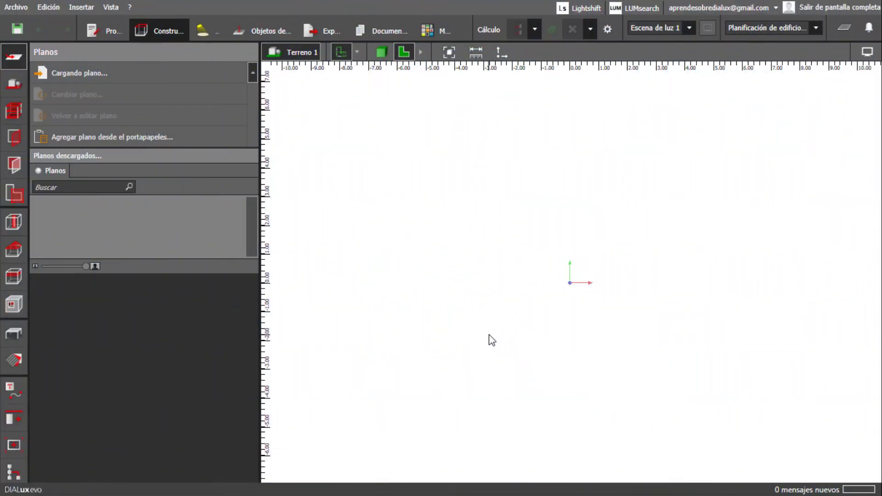
Load Plano Proyecto.dwg as the plan through the Cargar plano dialog.
{"action": "left_click", "coordinate": [214, 79]}
{"action": "left_click", "coordinate": [285, 143]}
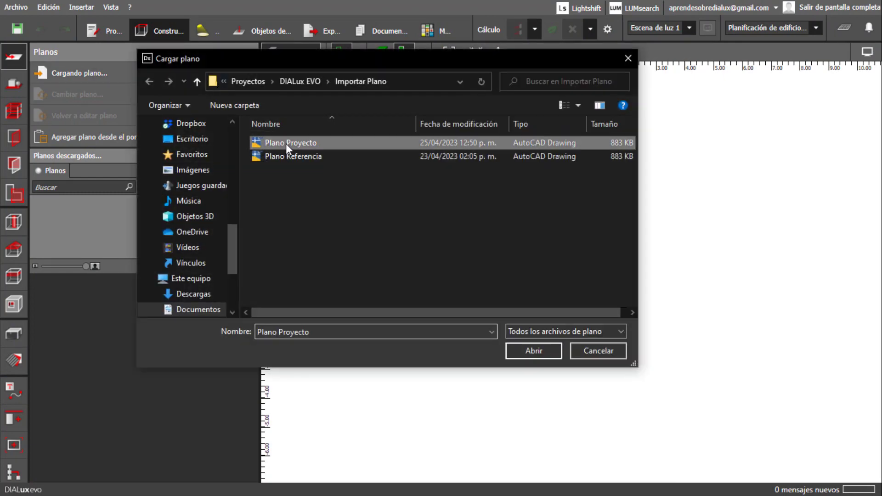
{"action": "left_click", "coordinate": [528, 352]}
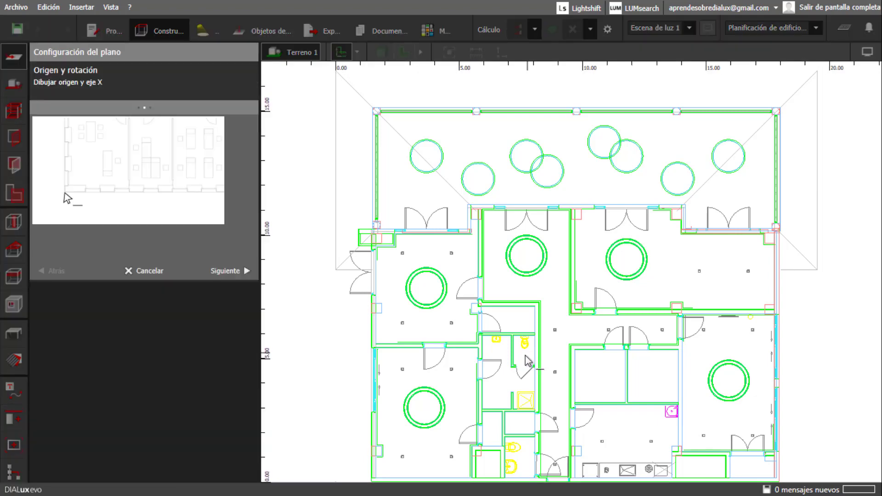
Set the plan origin at the building's bottom-left corner with X along the bottom wall.
{"action": "scroll", "coordinate": [528, 361], "scroll_direction": "up", "scroll_amount": 1}
{"action": "scroll", "coordinate": [499, 325], "scroll_direction": "up", "scroll_amount": 2}
{"action": "scroll", "coordinate": [443, 360], "scroll_direction": "up", "scroll_amount": 2}
{"action": "scroll", "coordinate": [424, 357], "scroll_direction": "up", "scroll_amount": 2}
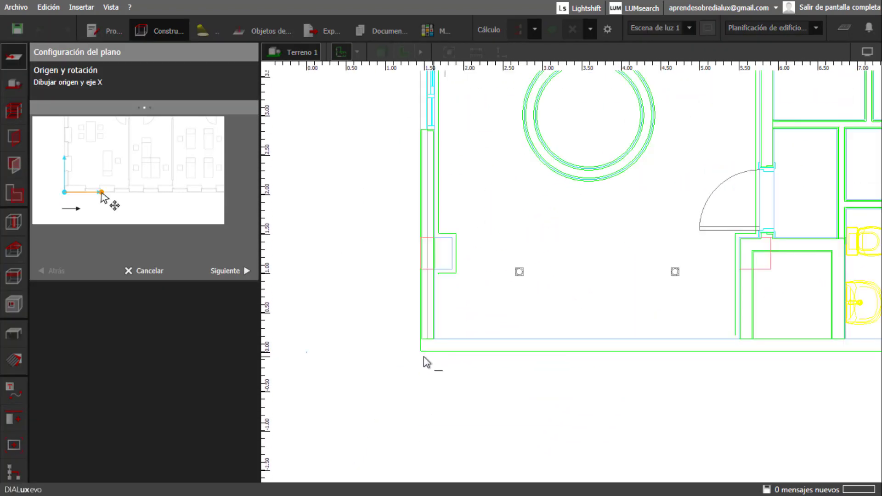
{"action": "scroll", "coordinate": [424, 357], "scroll_direction": "up", "scroll_amount": 3}
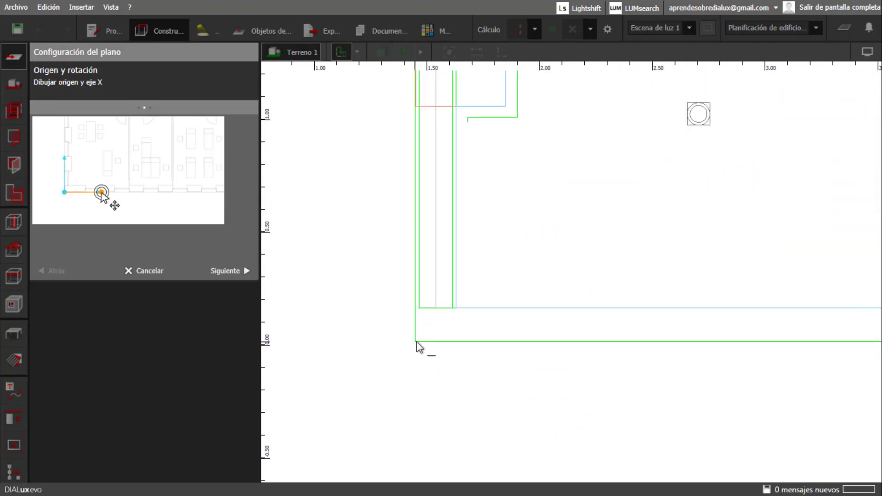
{"action": "left_click", "coordinate": [416, 342]}
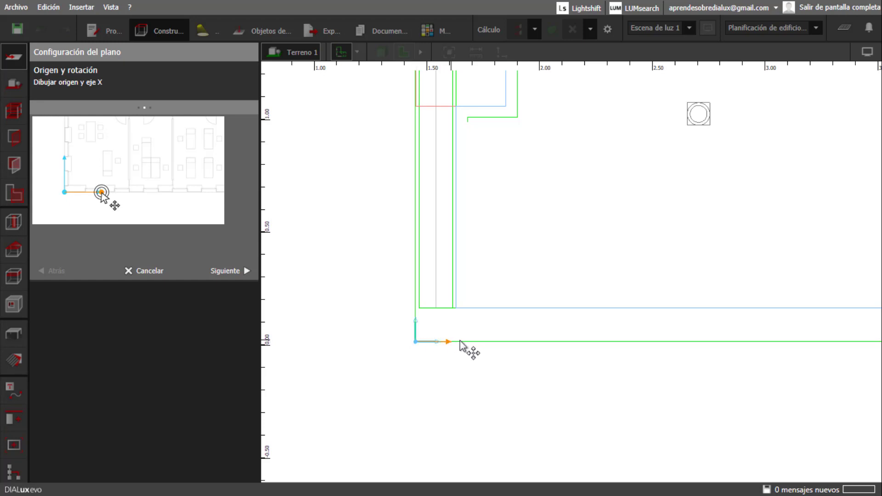
{"action": "left_click", "coordinate": [513, 342]}
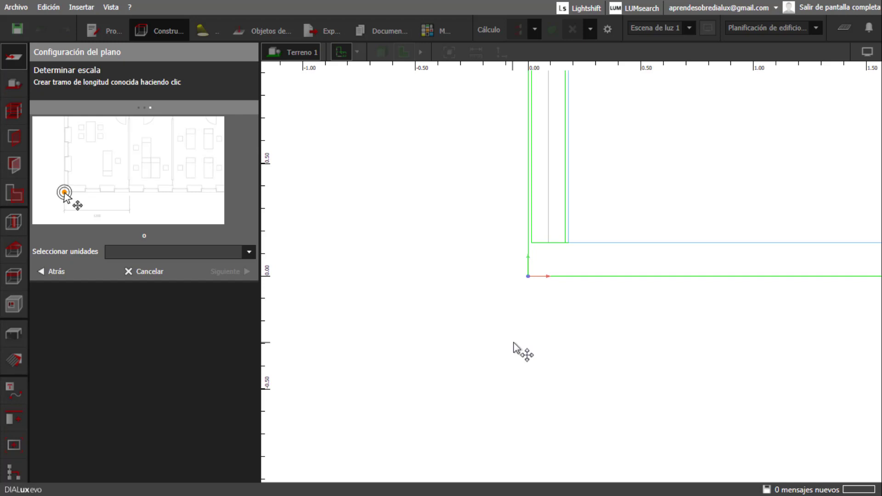
Set the plan units to Milímetros and finish the plan setup.
{"action": "left_click", "coordinate": [250, 252]}
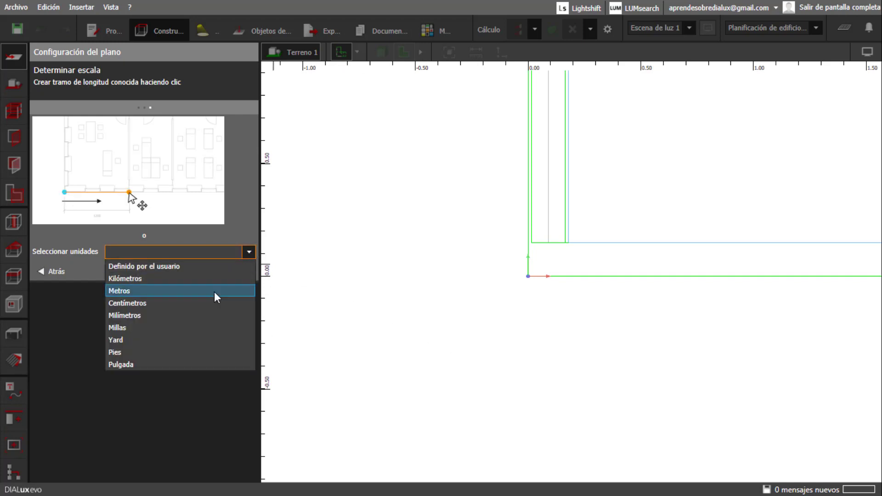
{"action": "left_click", "coordinate": [211, 314]}
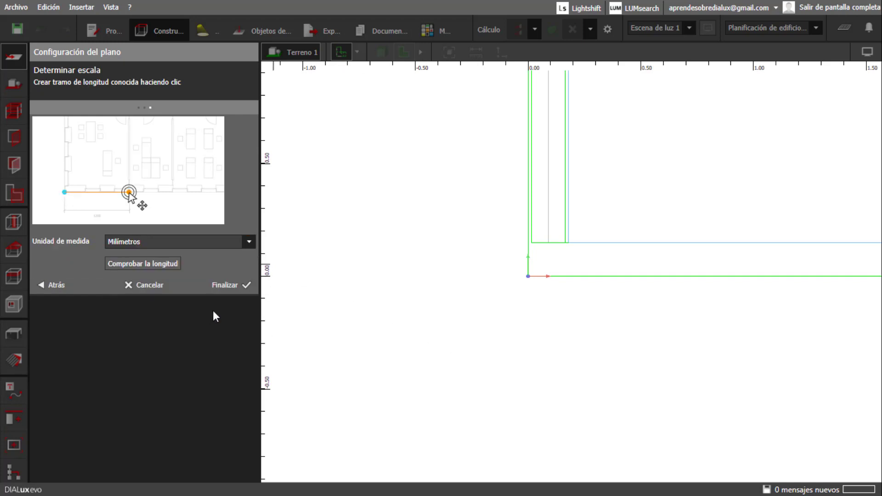
{"action": "left_click", "coordinate": [227, 286]}
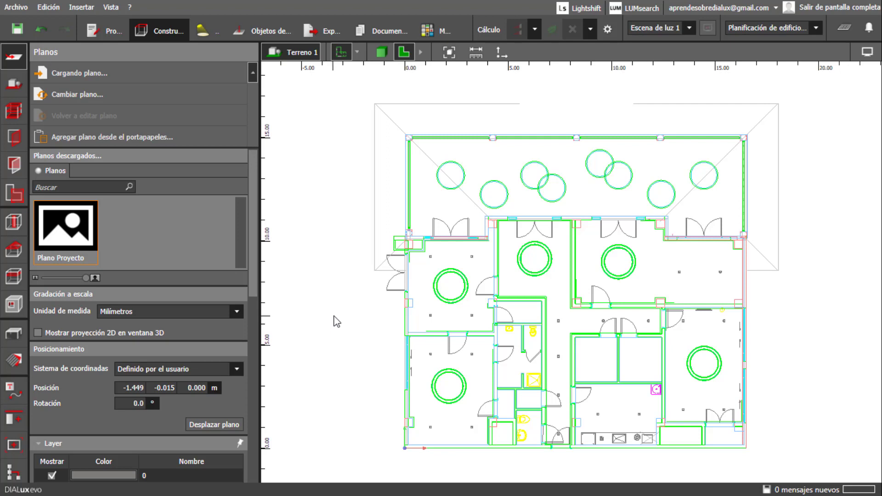
Switch to the 3D view and orbit so the floor plan appears tilted.
{"action": "left_click", "coordinate": [381, 52]}
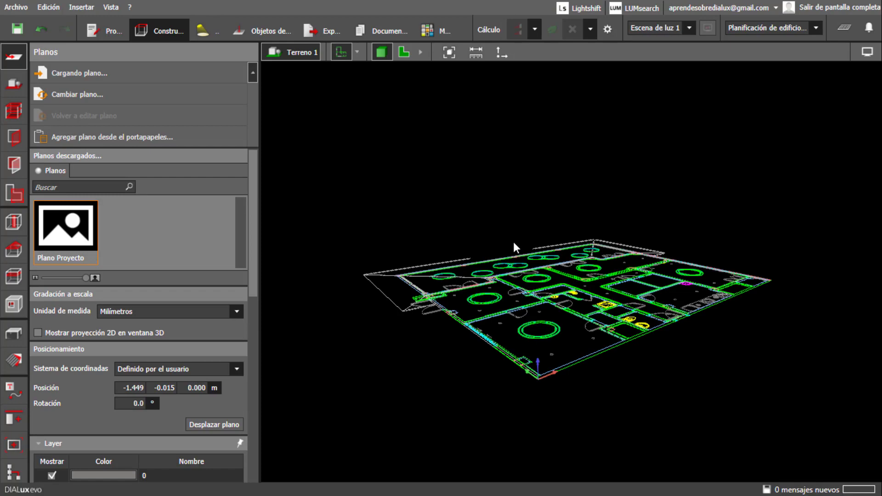
{"action": "mouse_move", "coordinate": [513, 240]}
{"action": "left_mouse_down"}
{"action": "mouse_move", "coordinate": [499, 272]}
{"action": "mouse_move", "coordinate": [500, 264]}
{"action": "left_mouse_up"}
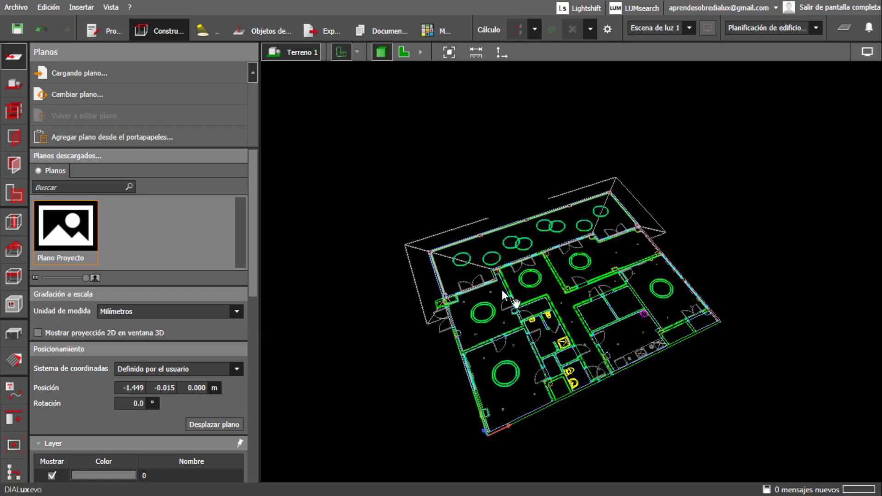